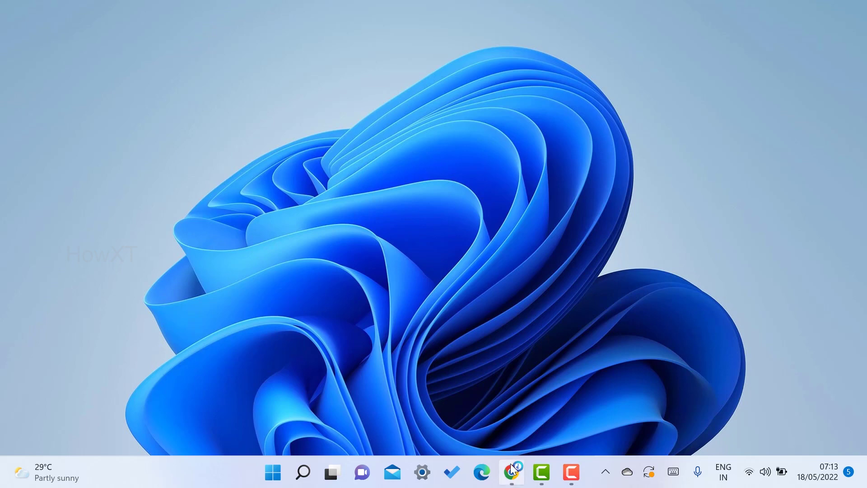
- Navigate Chrome to microsoft.com/en-in/software-download/windows11 to reach the Download Windows 11 page
{"action": "left_click", "coordinate": [512, 472]}
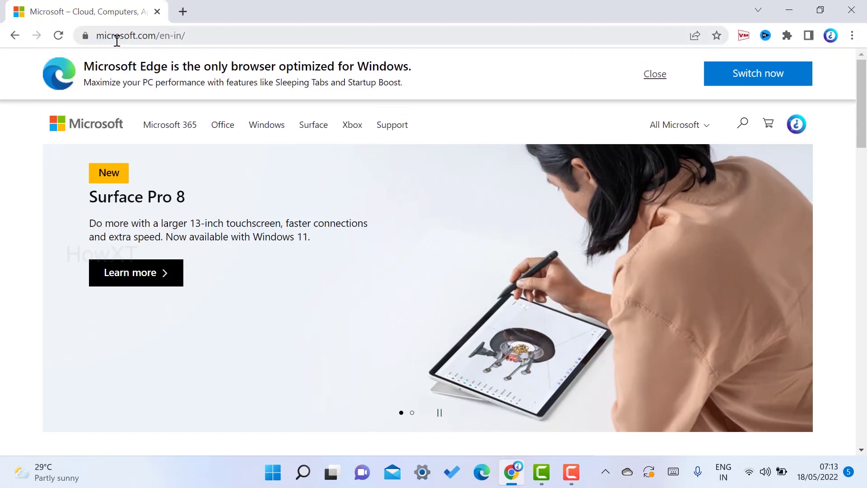
{"action": "left_click", "coordinate": [190, 37]}
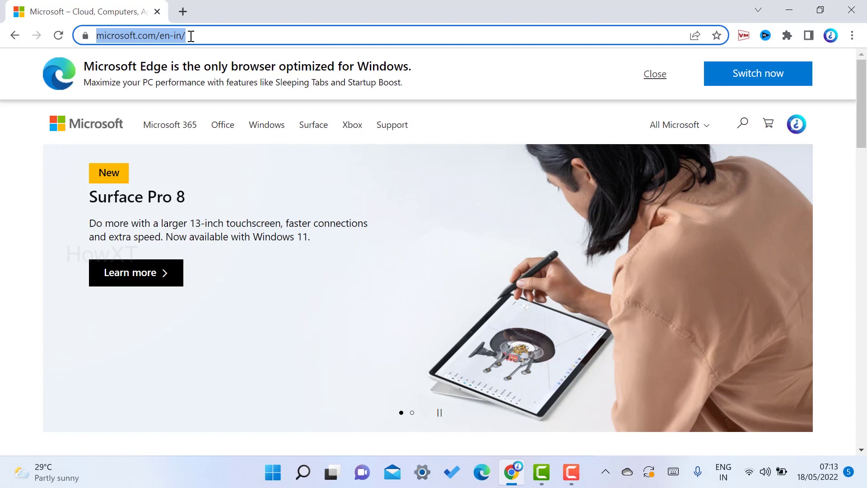
{"action": "type", "text": "https://www.microsoft.com/en-in/software-download/windows11"}
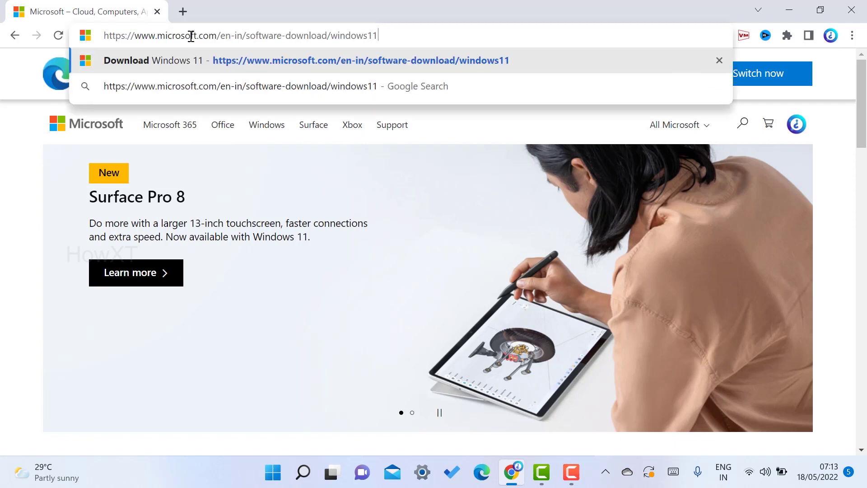
{"action": "key", "text": "Return"}
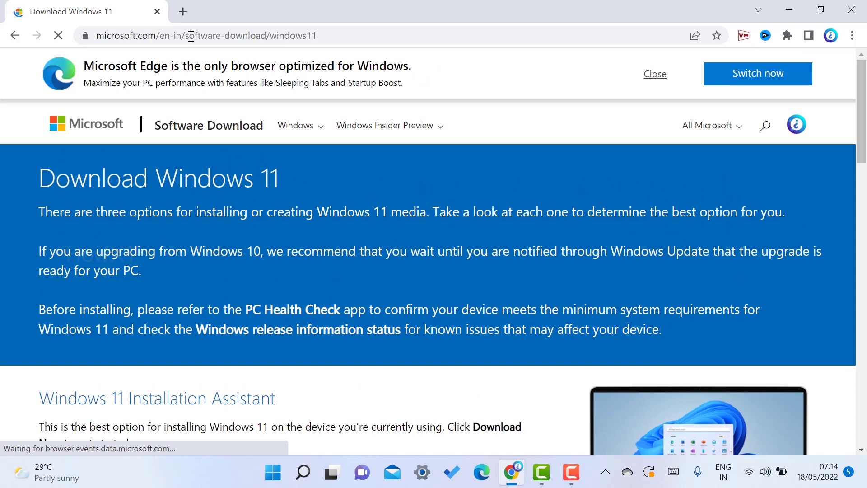
{"action": "left_click", "coordinate": [191, 36]}
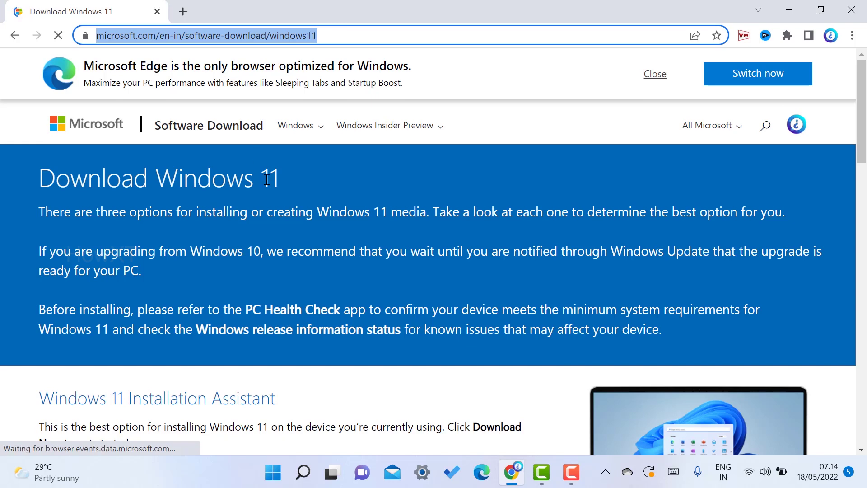
{"action": "scroll", "coordinate": [267, 179], "scroll_direction": "down", "scroll_amount": 4}
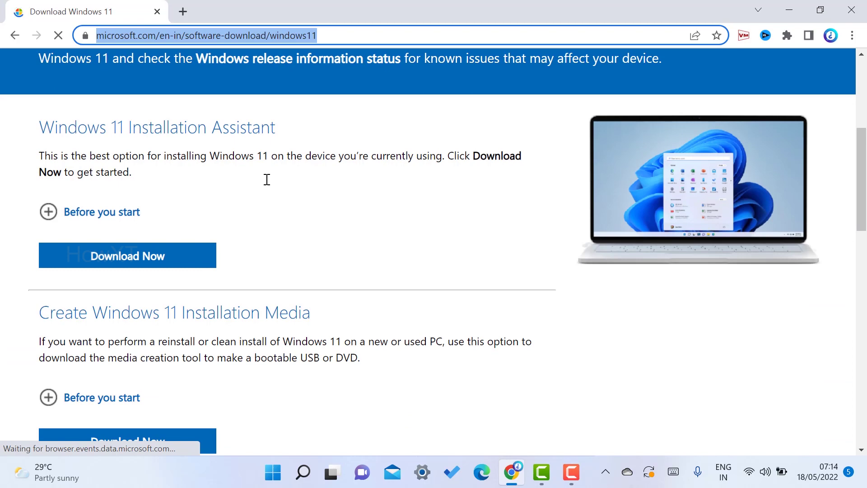
- Show the desktop, glance at the Start menu, then restore Chrome with the download page
{"action": "key", "text": "super+d"}
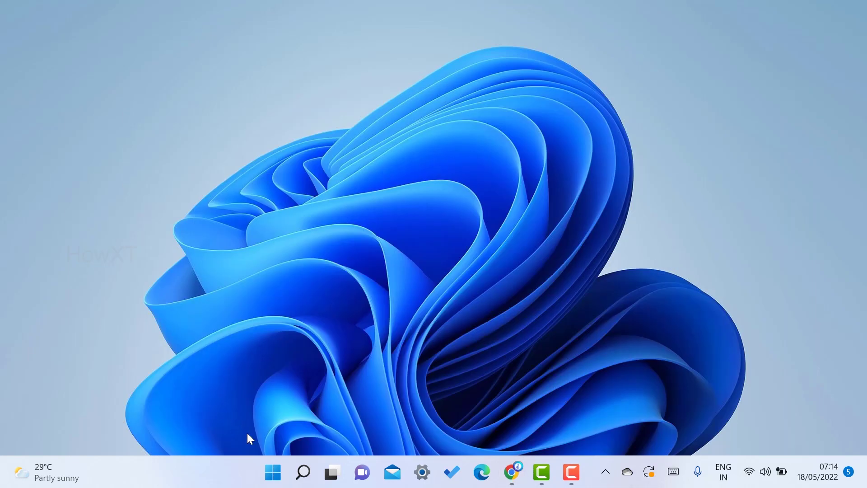
{"action": "left_click", "coordinate": [272, 472]}
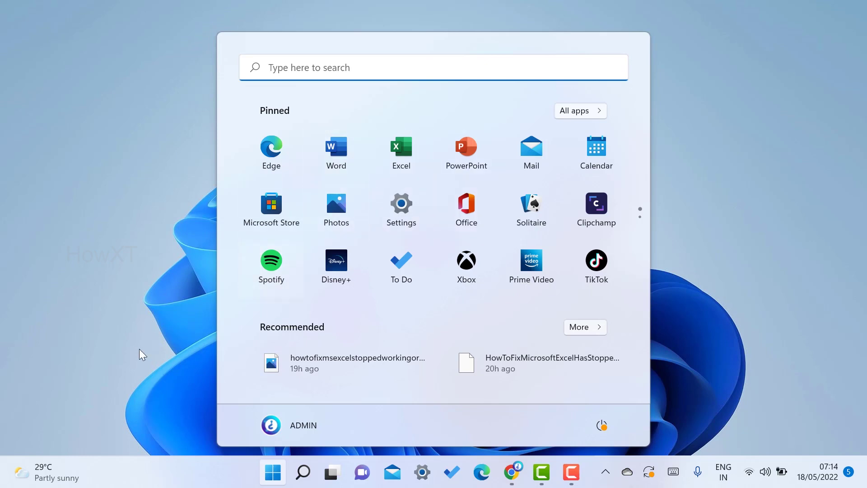
{"action": "left_click", "coordinate": [264, 477]}
{"action": "left_click", "coordinate": [512, 471]}
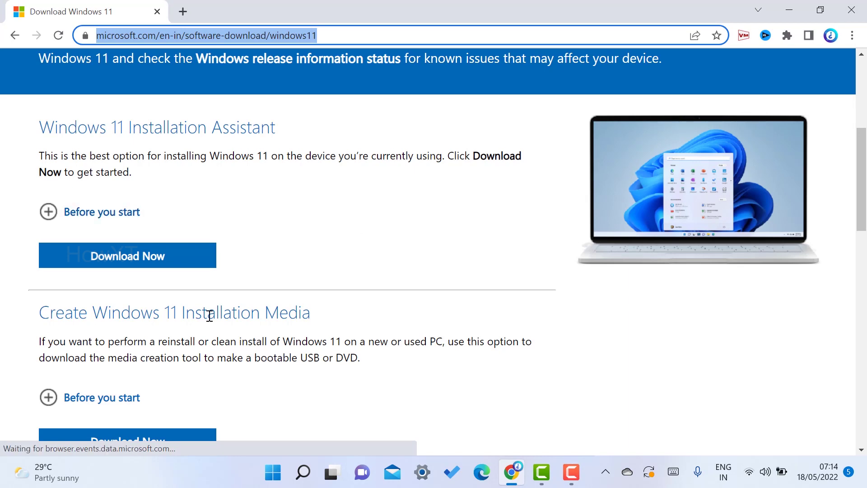
{"action": "scroll", "coordinate": [221, 313], "scroll_direction": "down", "scroll_amount": 1}
{"action": "scroll", "coordinate": [264, 246], "scroll_direction": "down", "scroll_amount": 3}
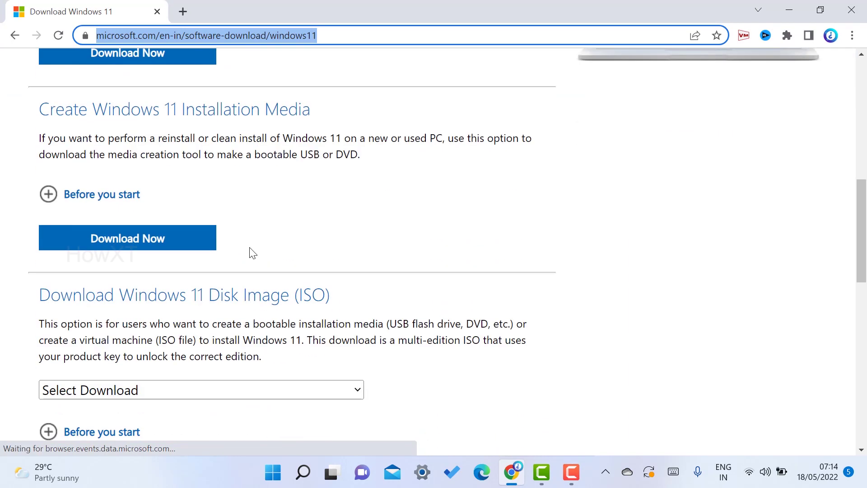
{"action": "scroll", "coordinate": [250, 251], "scroll_direction": "down", "scroll_amount": 1}
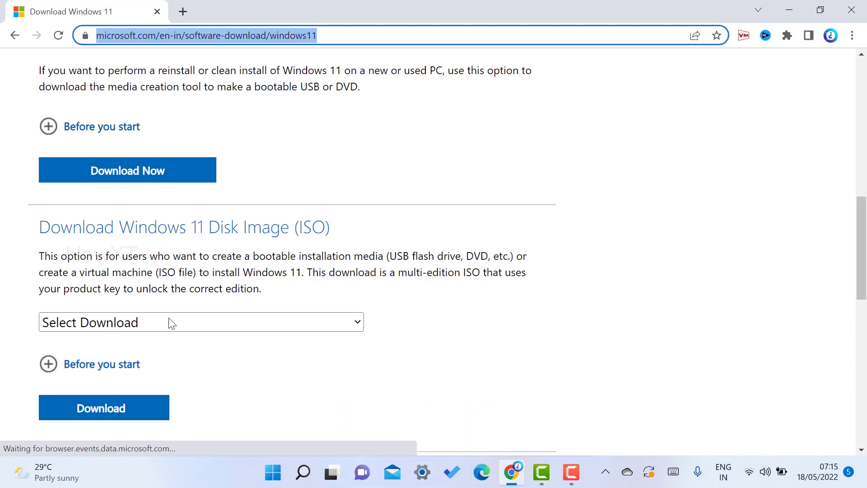
{"action": "scroll", "coordinate": [134, 272], "scroll_direction": "down", "scroll_amount": 1}
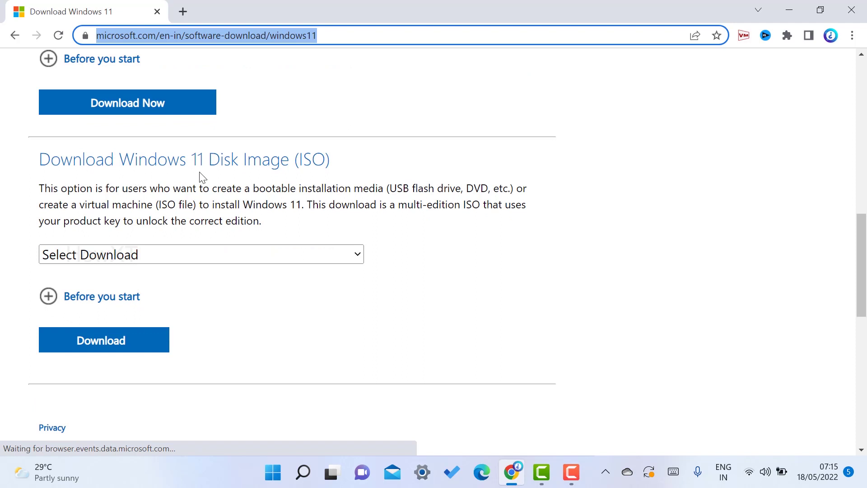
- Select Windows 11 (multi-edition ISO) from the disk image list and submit it
{"action": "left_click", "coordinate": [216, 247]}
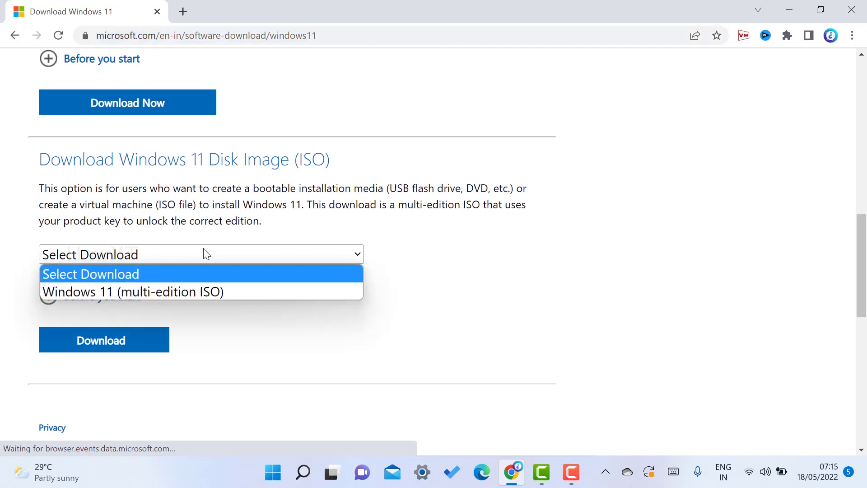
{"action": "left_click", "coordinate": [173, 294]}
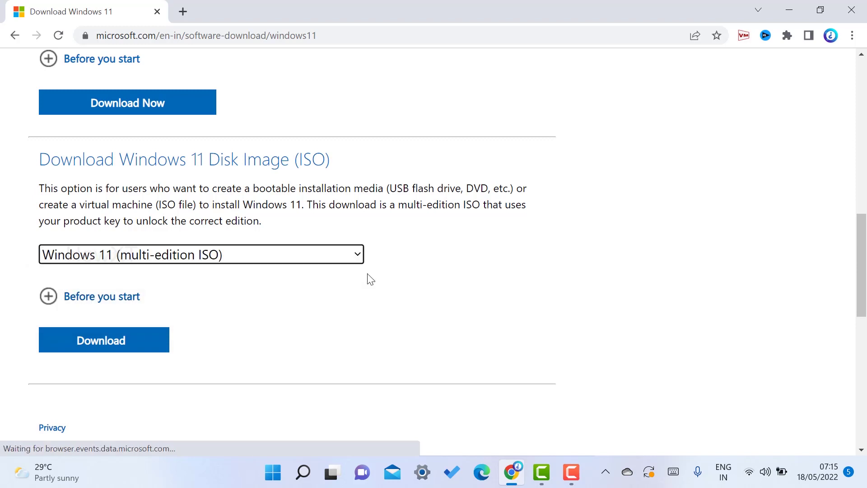
{"action": "left_click", "coordinate": [99, 339]}
{"action": "scroll", "coordinate": [451, 257], "scroll_direction": "down", "scroll_amount": 3}
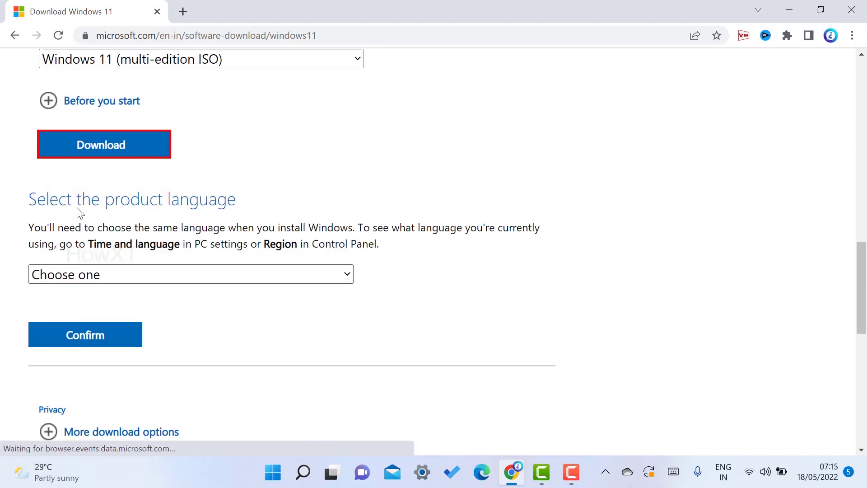
- Choose English (United States) from the product language list
{"action": "left_click", "coordinate": [190, 275]}
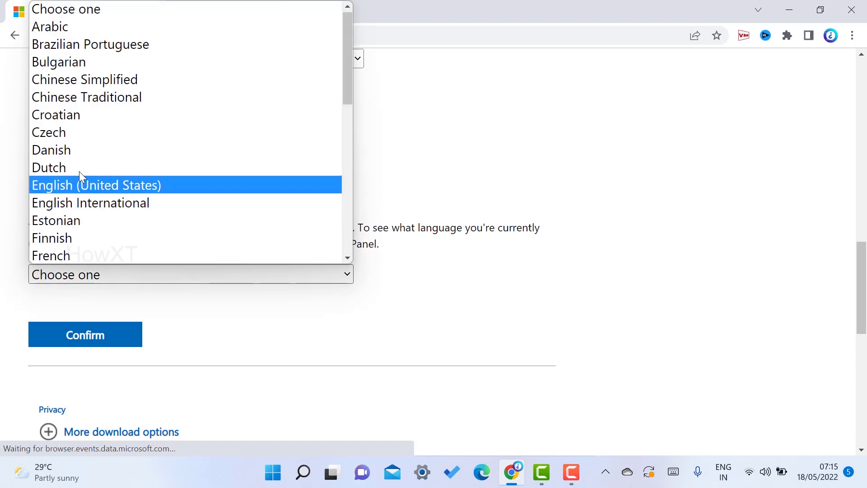
{"action": "scroll", "coordinate": [88, 203], "scroll_direction": "down", "scroll_amount": 1}
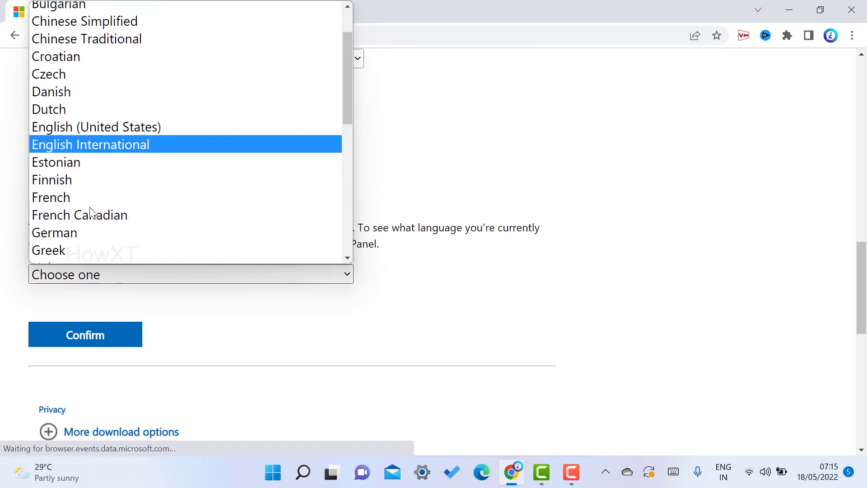
{"action": "scroll", "coordinate": [88, 203], "scroll_direction": "down", "scroll_amount": 6}
{"action": "scroll", "coordinate": [91, 210], "scroll_direction": "up", "scroll_amount": 7}
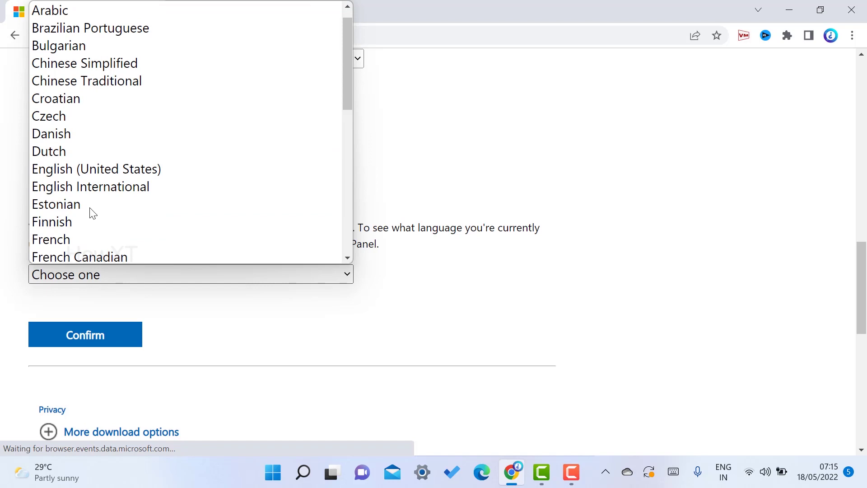
{"action": "left_click", "coordinate": [100, 172]}
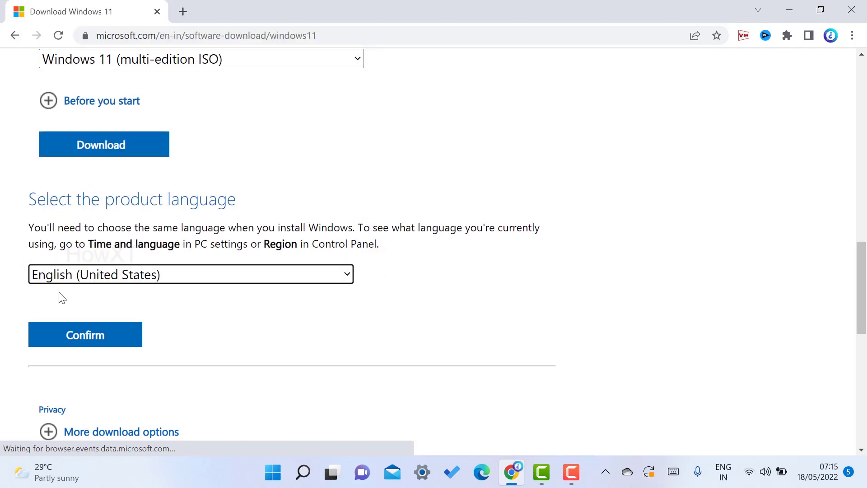
- Confirm the language and start the Windows 11 English 64-bit ISO download
{"action": "left_click", "coordinate": [63, 335]}
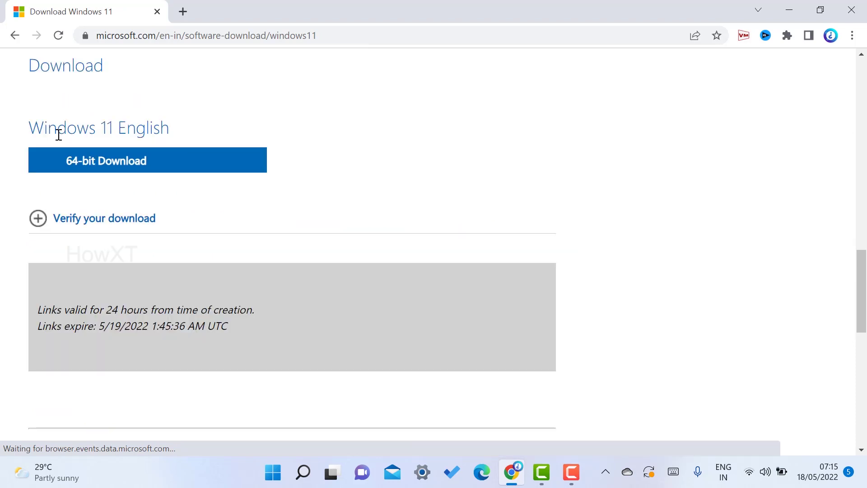
{"action": "scroll", "coordinate": [66, 229], "scroll_direction": "up", "scroll_amount": 1}
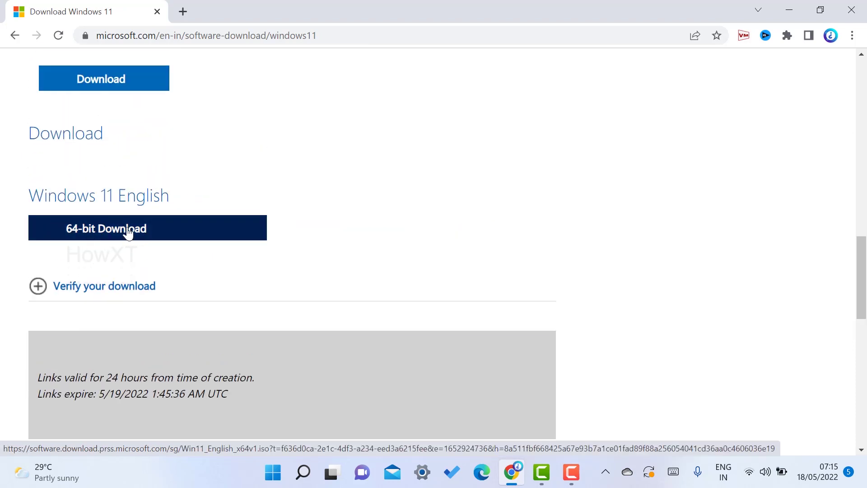
{"action": "left_click", "coordinate": [128, 230]}
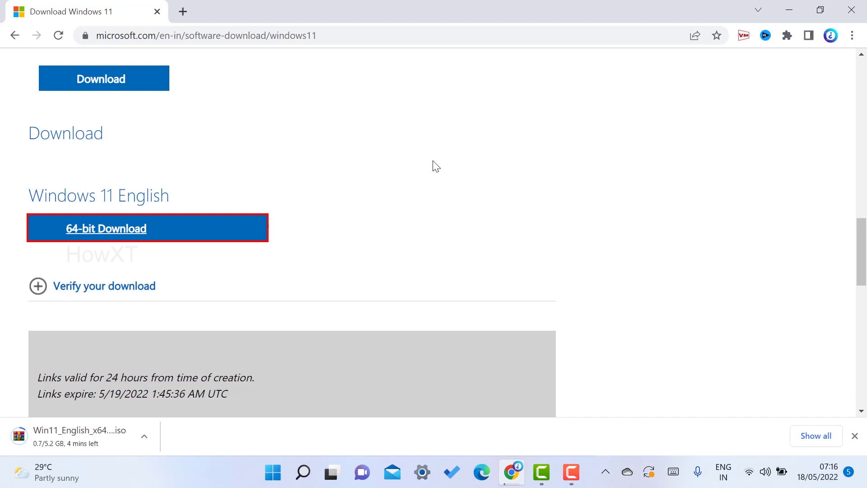
{"action": "scroll", "coordinate": [312, 167], "scroll_direction": "up", "scroll_amount": 3}
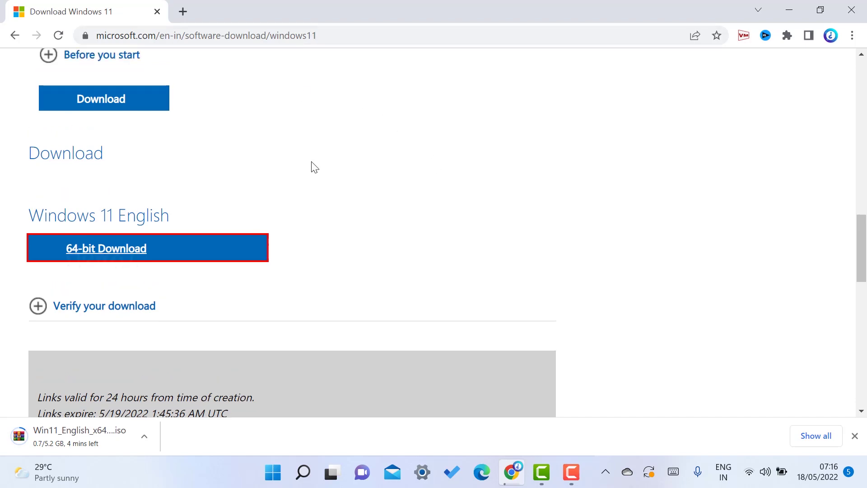
{"action": "scroll", "coordinate": [292, 204], "scroll_direction": "down", "scroll_amount": 2}
{"action": "scroll", "coordinate": [204, 183], "scroll_direction": "down", "scroll_amount": 2}
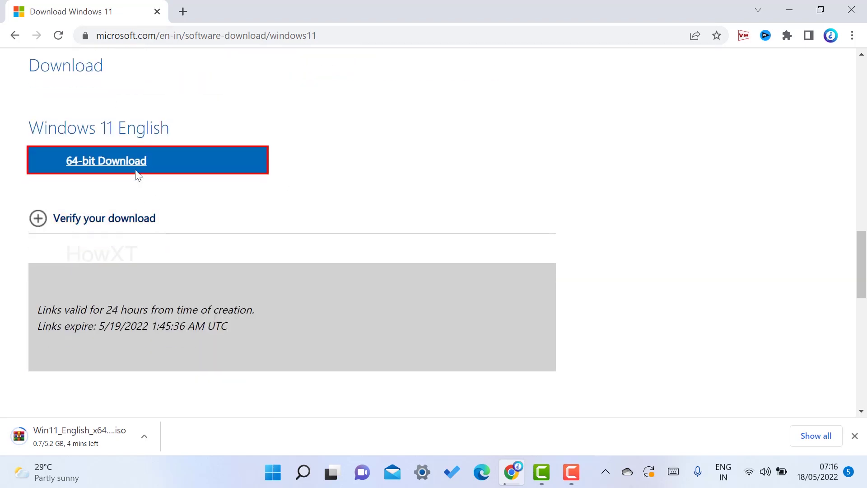